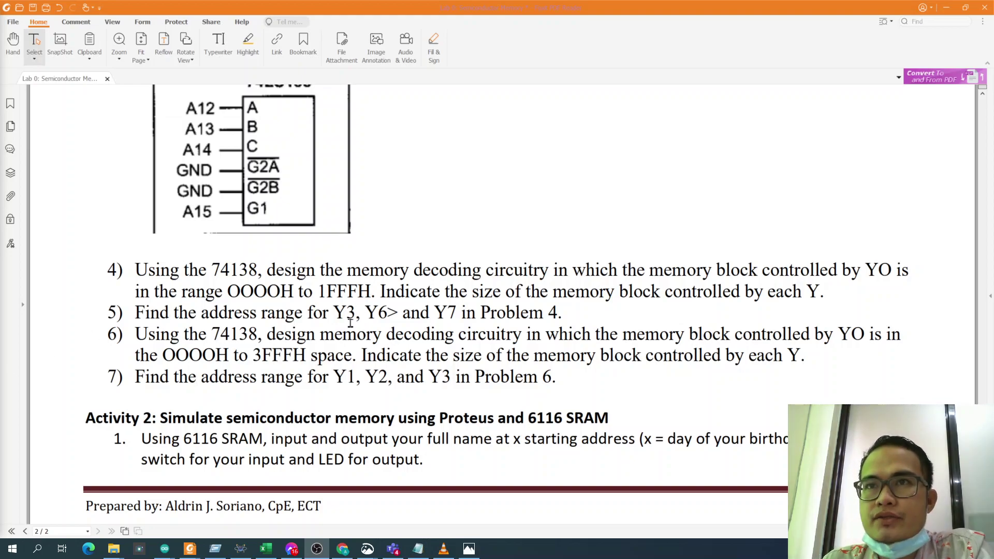
# Delete the wire shorting the 74LS138's E2 and E3 pins (pins 4 and 5).
pyautogui.scroll(4, 350, 325)
pyautogui.scroll(-1, 350, 324)
pyautogui.scroll(-3, 351, 325)
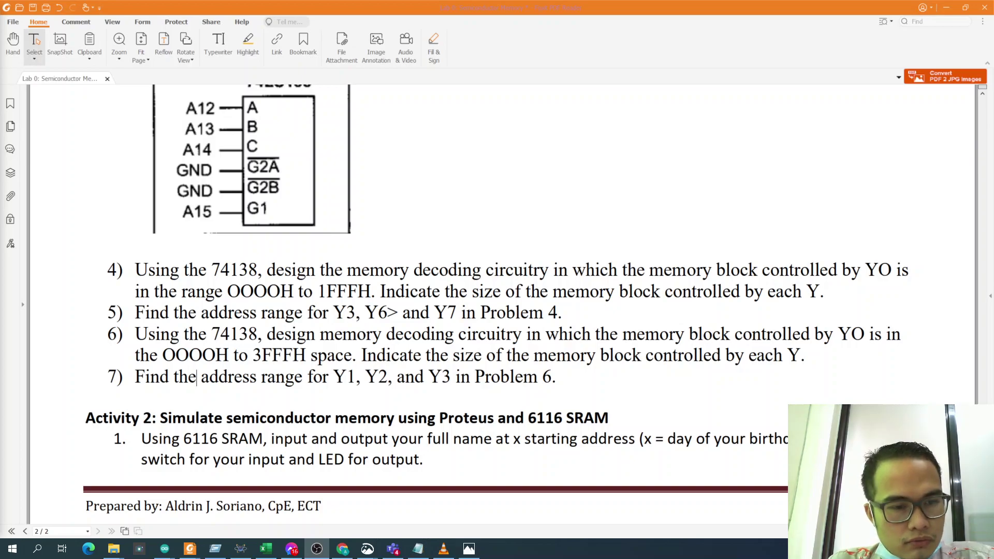
pyautogui.hotkey('alt', 'Tab')
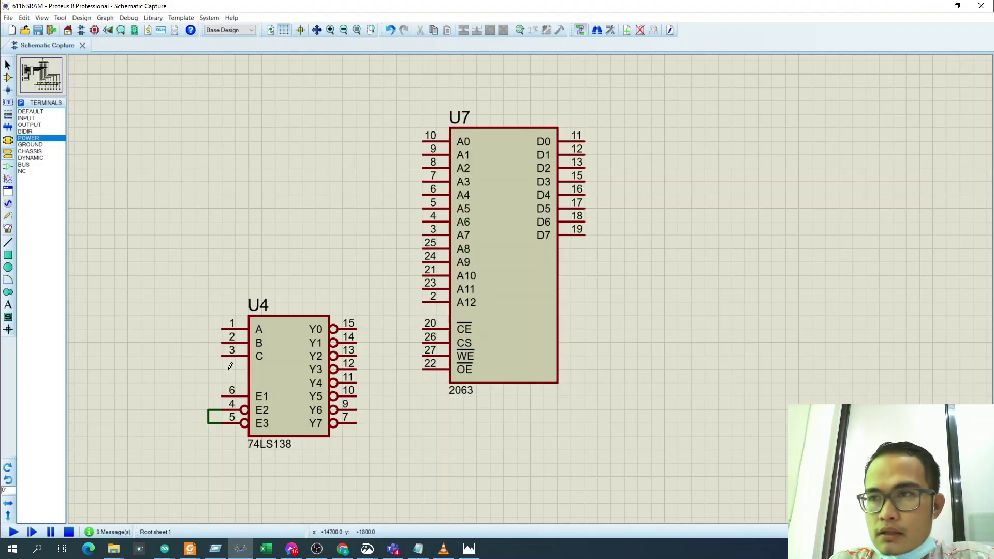
pyautogui.rightClick(210, 413)
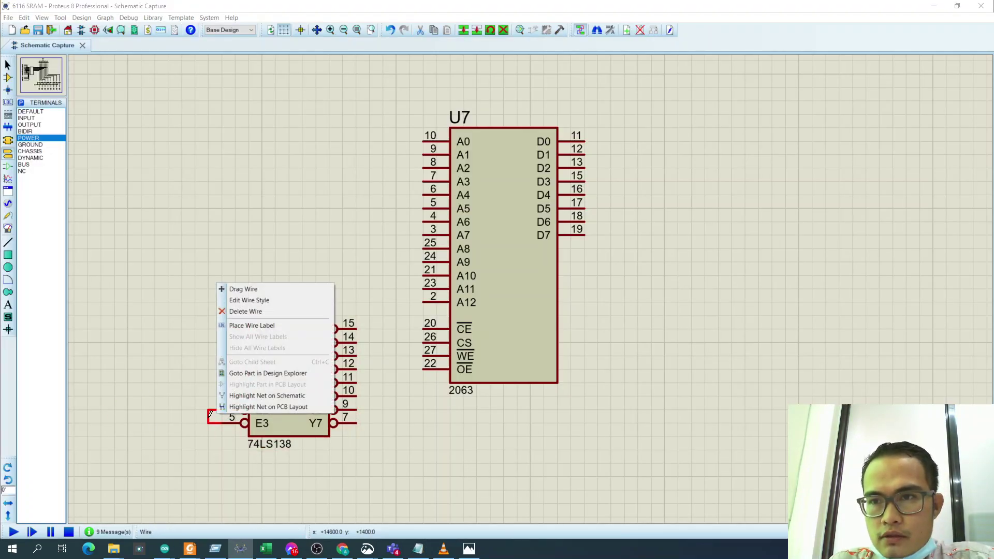
pyautogui.click(244, 313)
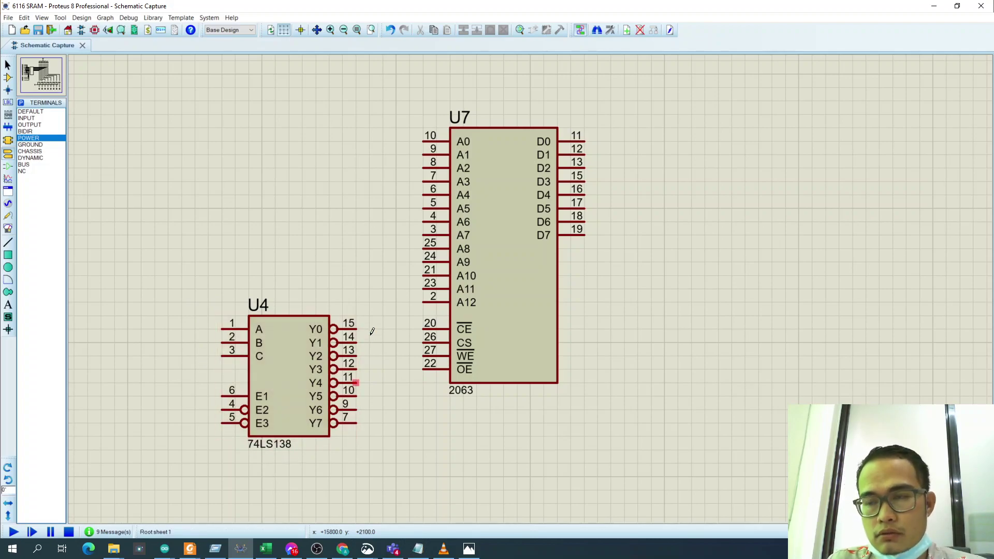
# Wire decoder output Y0 (pin 15) to the 2063 RAM's CE input (pin 20).
pyautogui.click(356, 330)
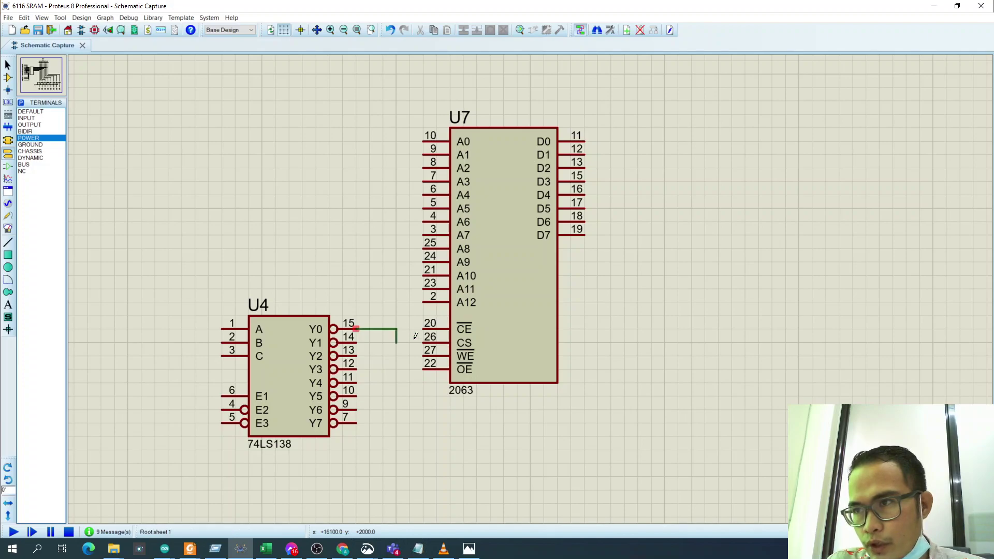
pyautogui.click(424, 329)
pyautogui.click(367, 548)
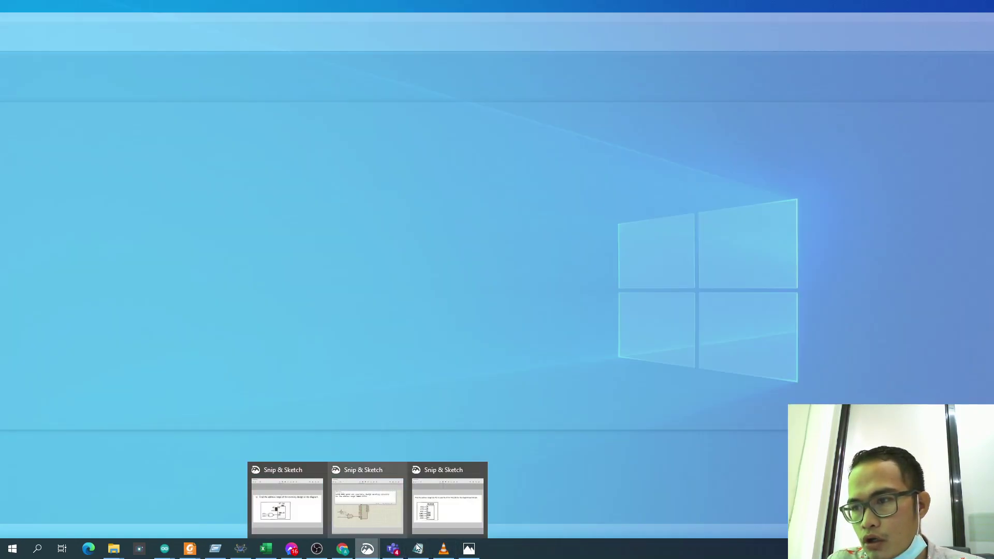
# Open the 74LS138 symbol and truth-table image in Photos, move it aside, then return to the schematic.
pyautogui.click(469, 549)
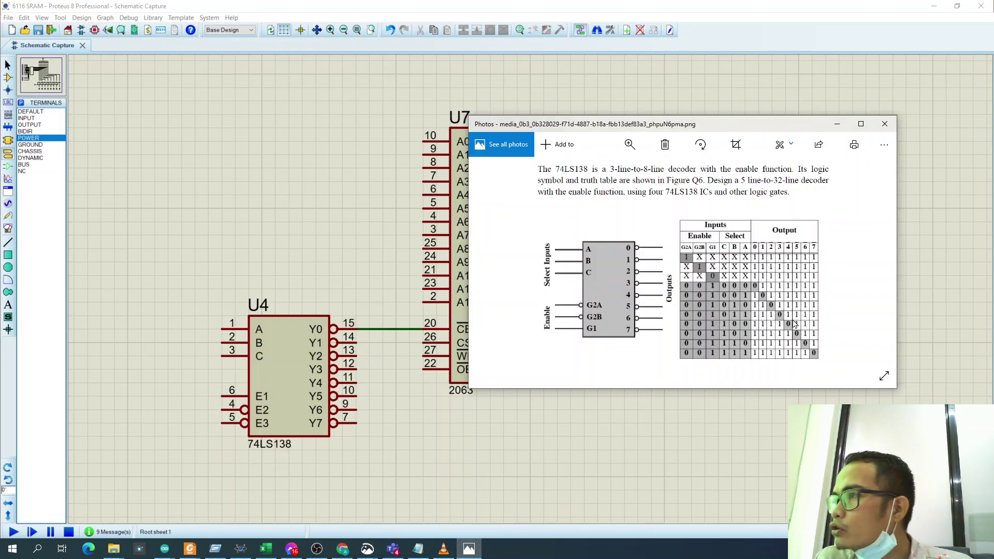
pyautogui.moveTo(737, 126); pyautogui.dragTo(797, 95)
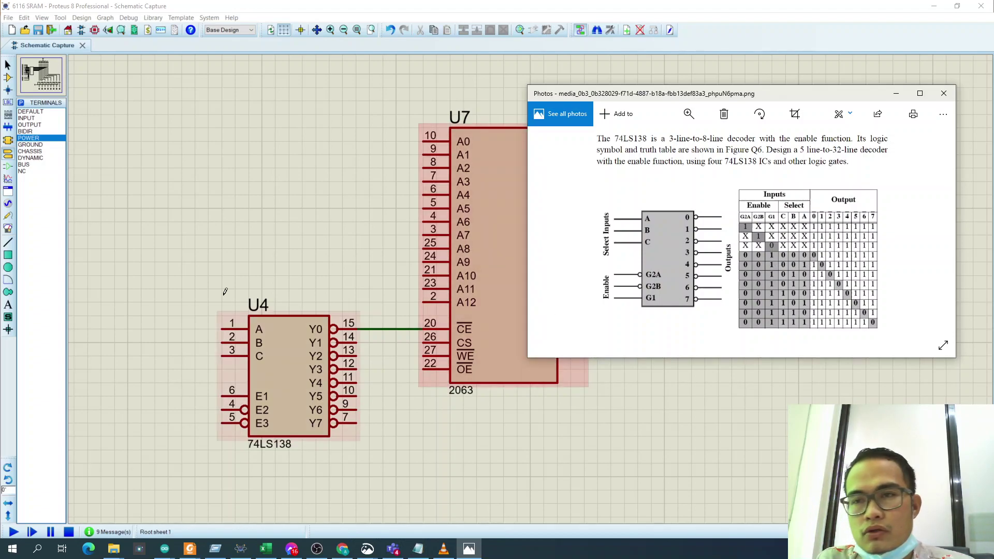
pyautogui.click(181, 312)
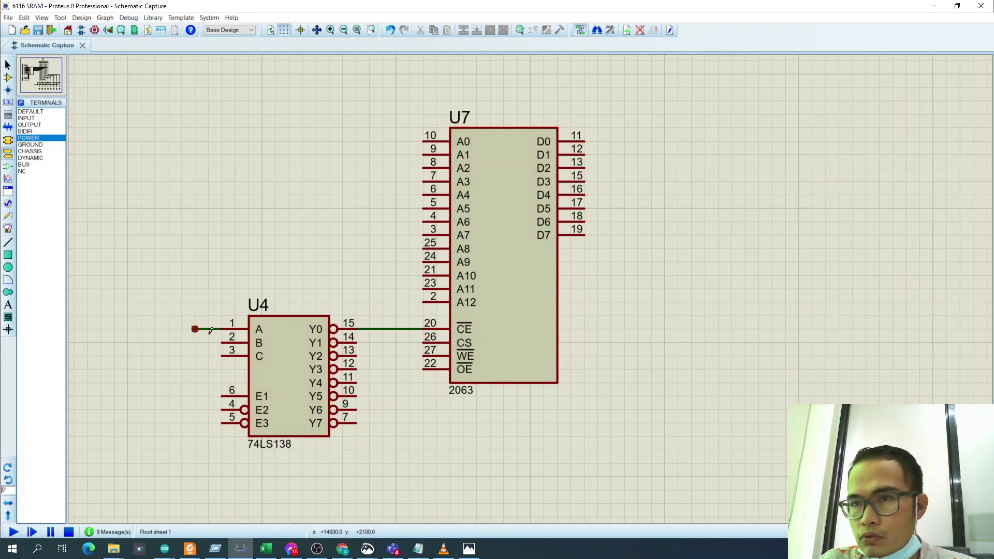
# Draw wires out of the 74LS138's B and C address inputs.
pyautogui.click(217, 340)
pyautogui.doubleClick(195, 343)
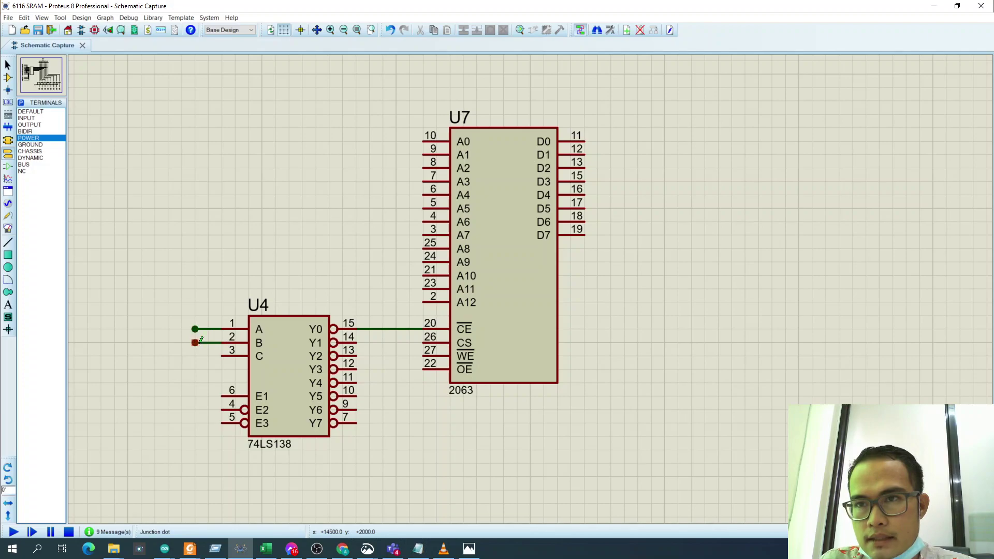
pyautogui.click(221, 356)
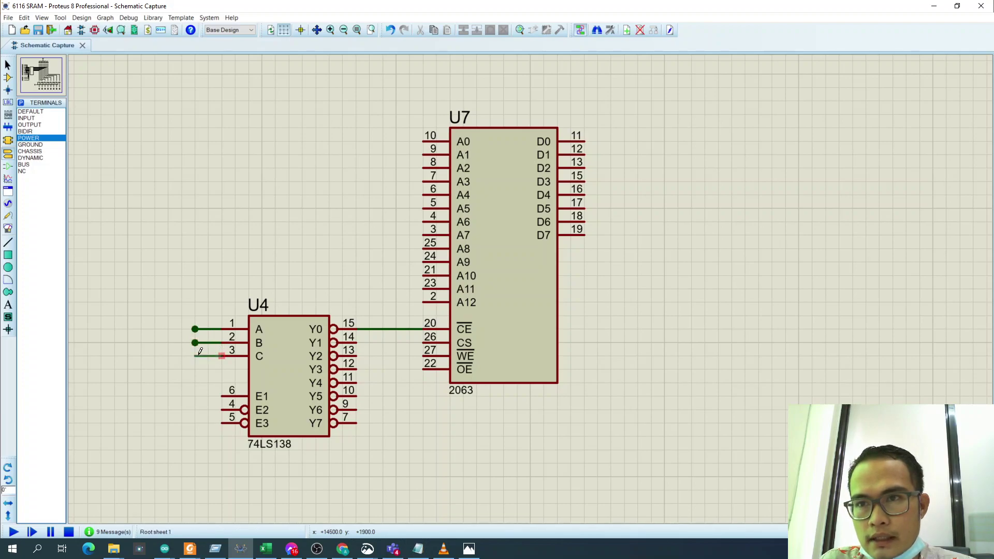
# Label the decoder's A, B and C input wires A13, A14 and A15.
pyautogui.rightClick(209, 327)
pyautogui.click(243, 368)
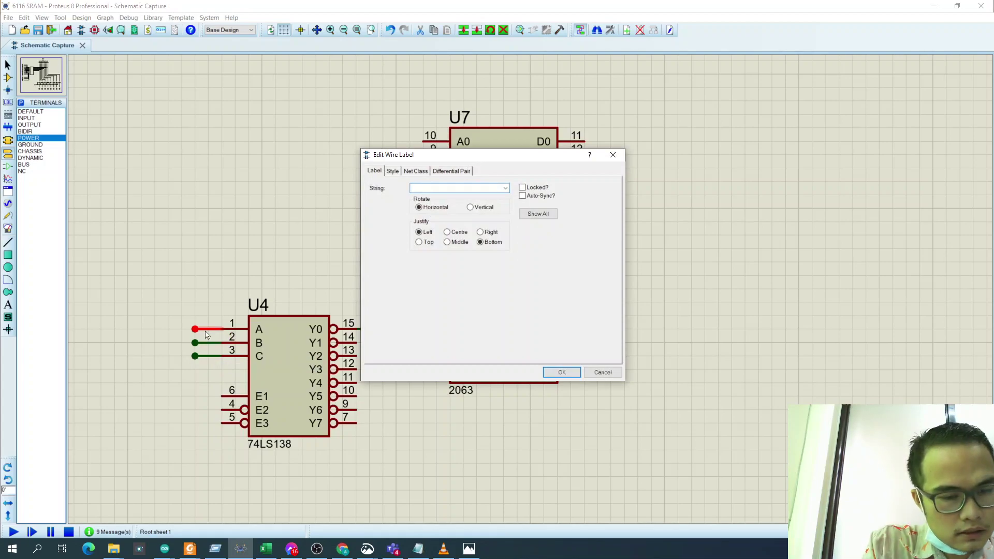
pyautogui.write('A13')
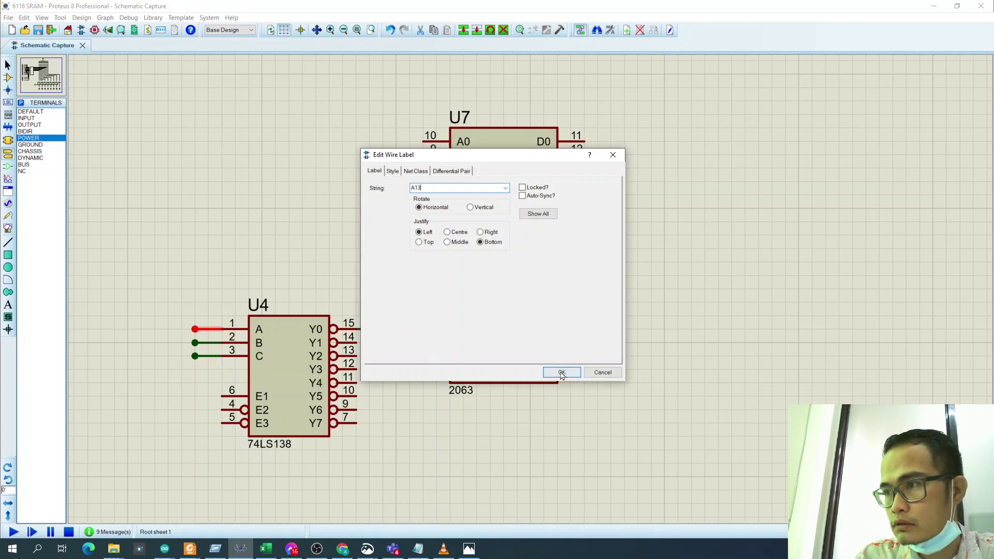
pyautogui.click(561, 372)
pyautogui.rightClick(210, 343)
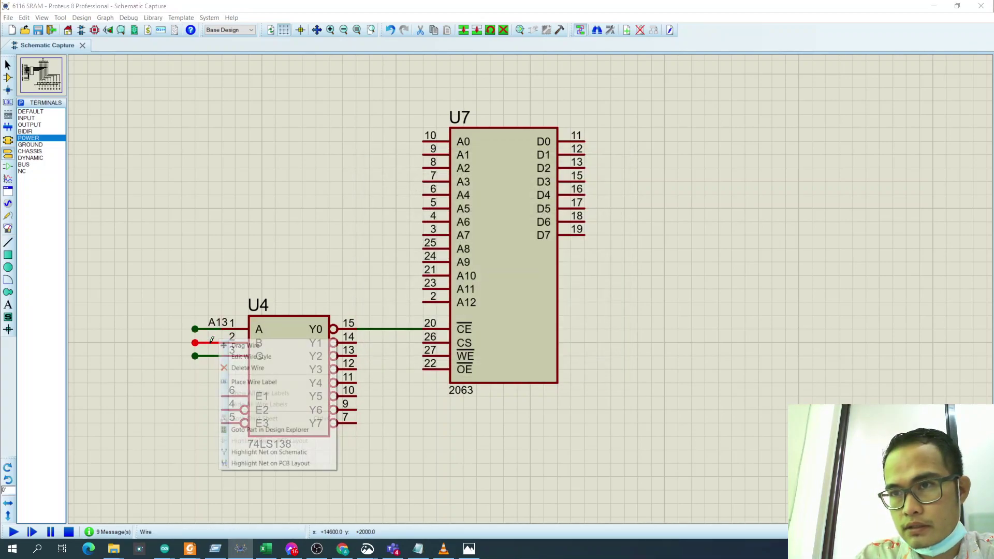
pyautogui.click(249, 382)
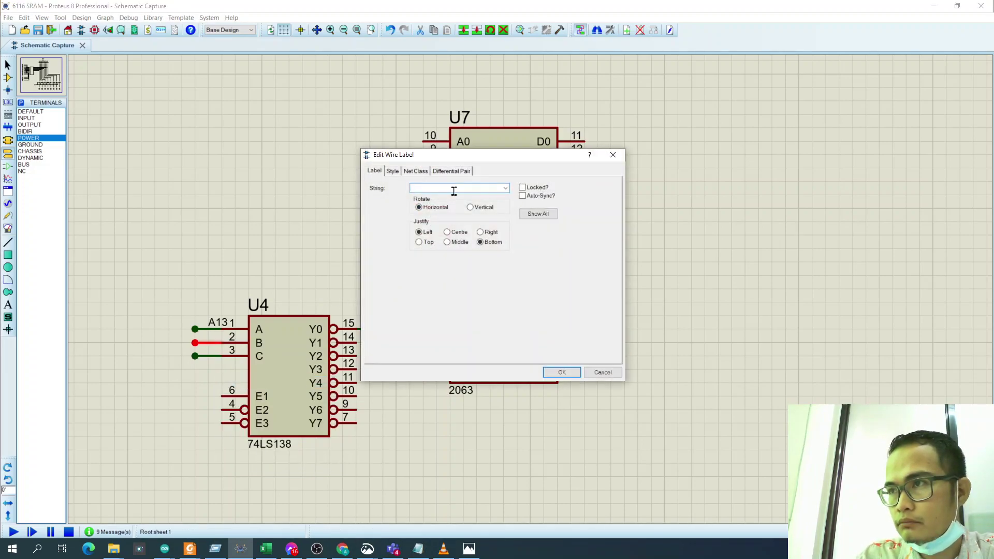
pyautogui.write('A14')
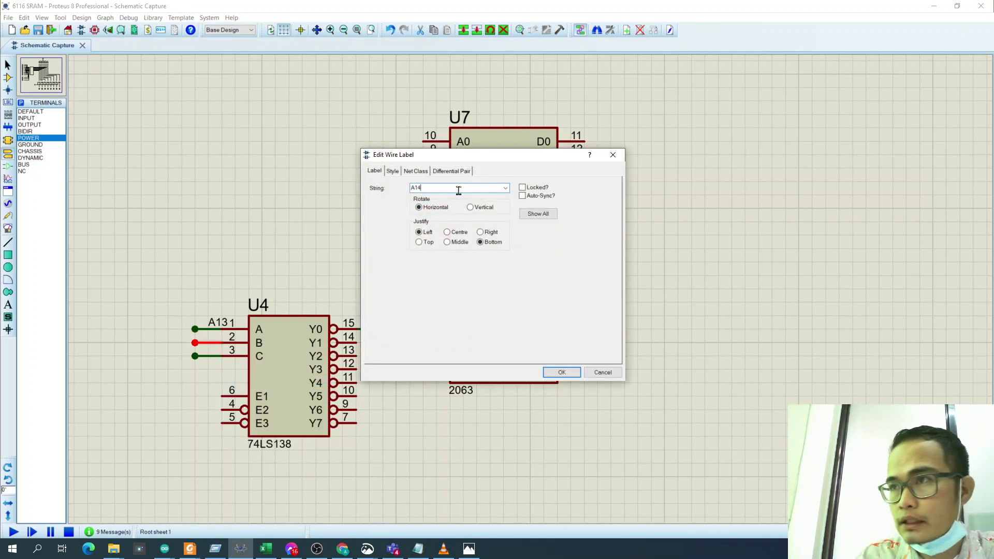
pyautogui.click(563, 372)
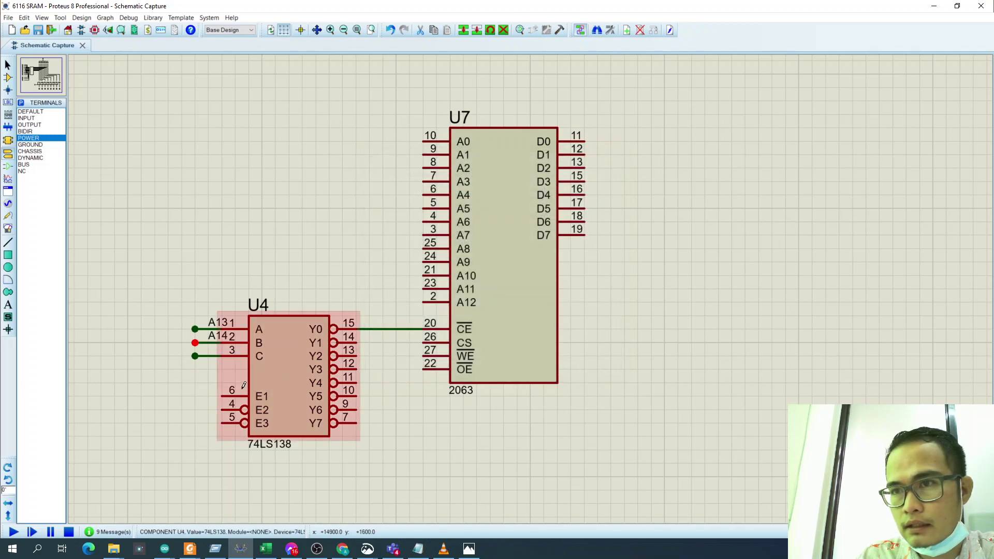
pyautogui.rightClick(208, 354)
pyautogui.click(228, 394)
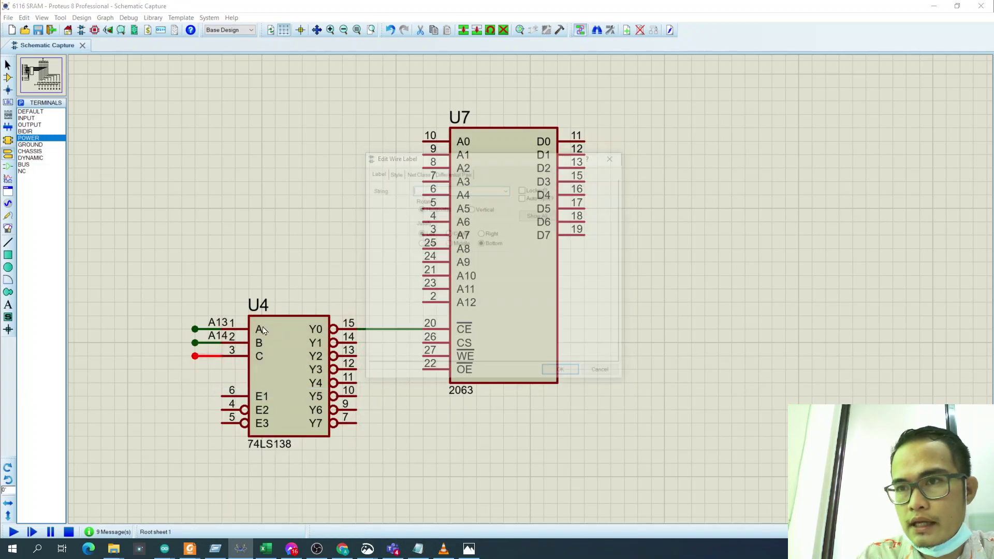
pyautogui.write('A15')
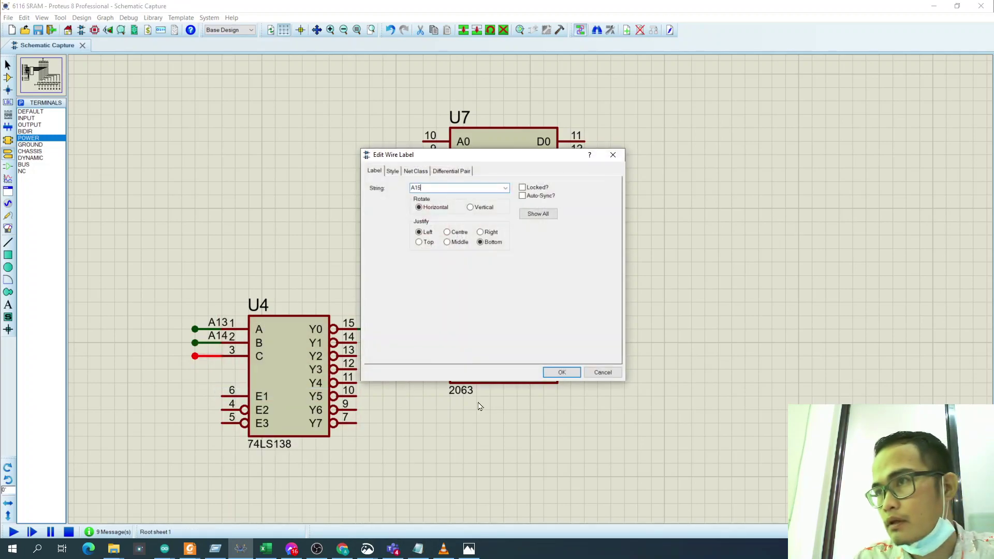
pyautogui.click(567, 372)
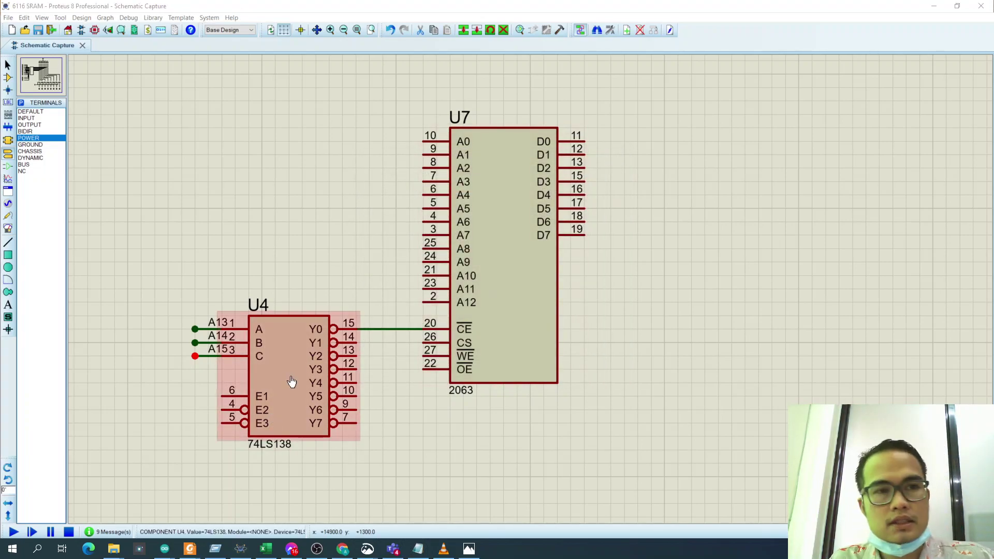
pyautogui.click(469, 549)
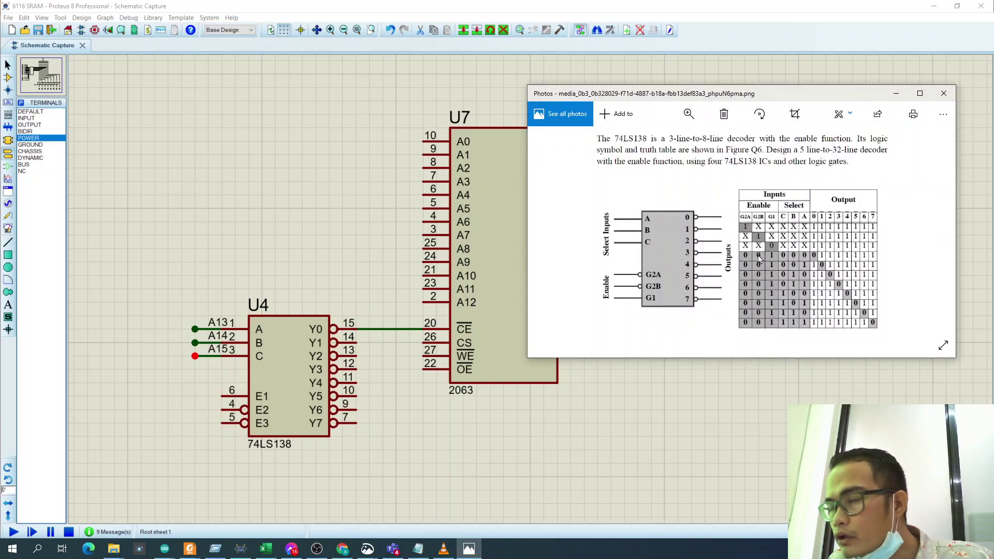
# Join the E2 and E3 enables and tie them to a ground terminal below U4.
pyautogui.click(224, 409)
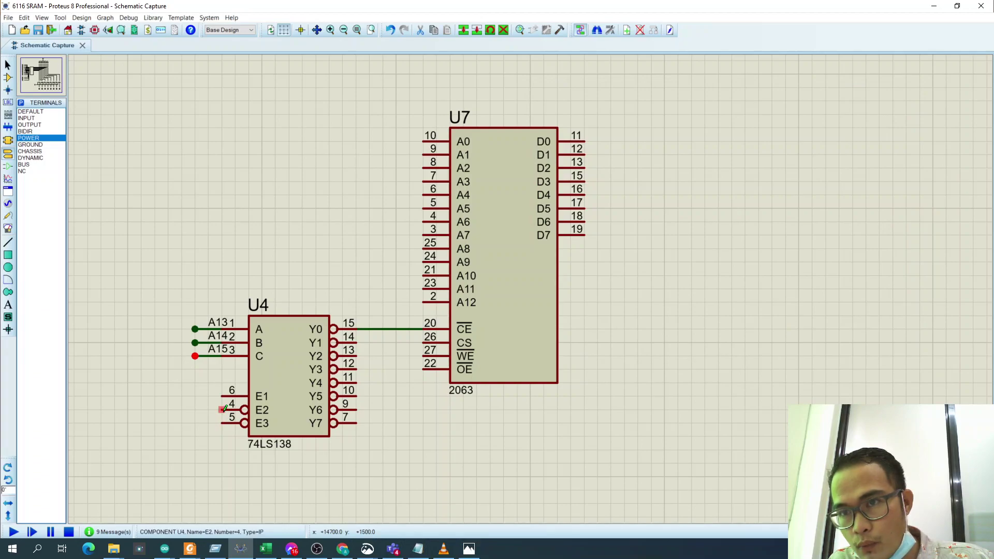
pyautogui.click(222, 423)
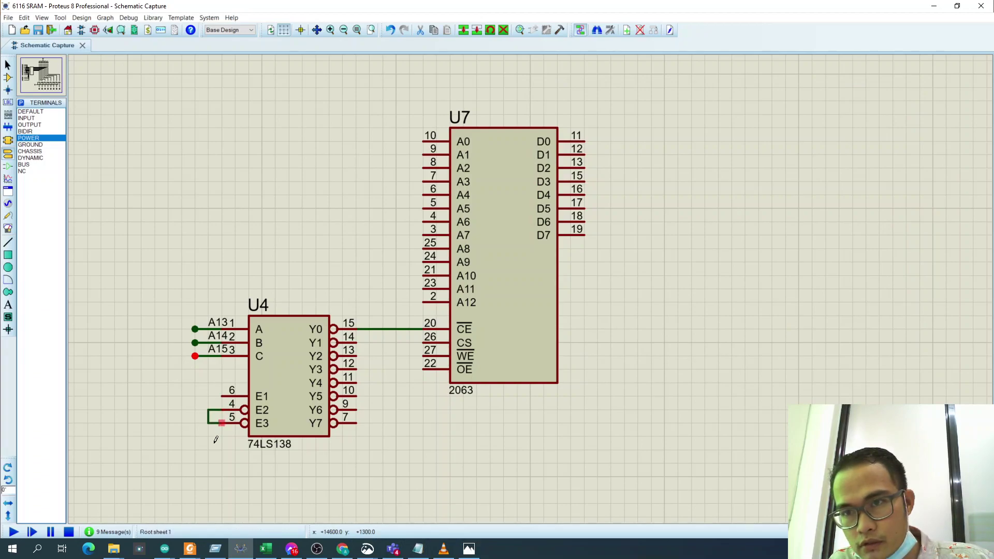
pyautogui.rightClick(212, 441)
pyautogui.moveTo(258, 446)
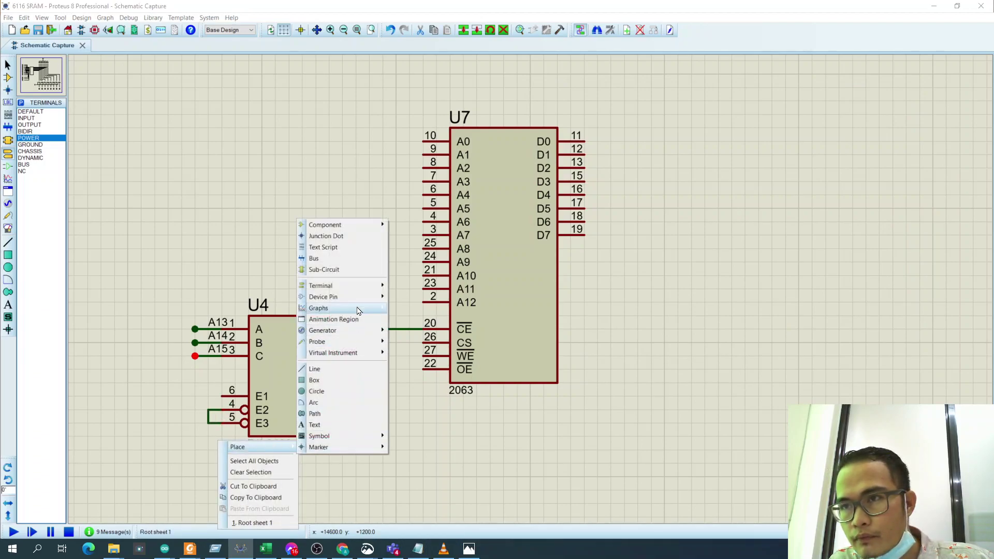
pyautogui.moveTo(320, 285)
pyautogui.click(414, 342)
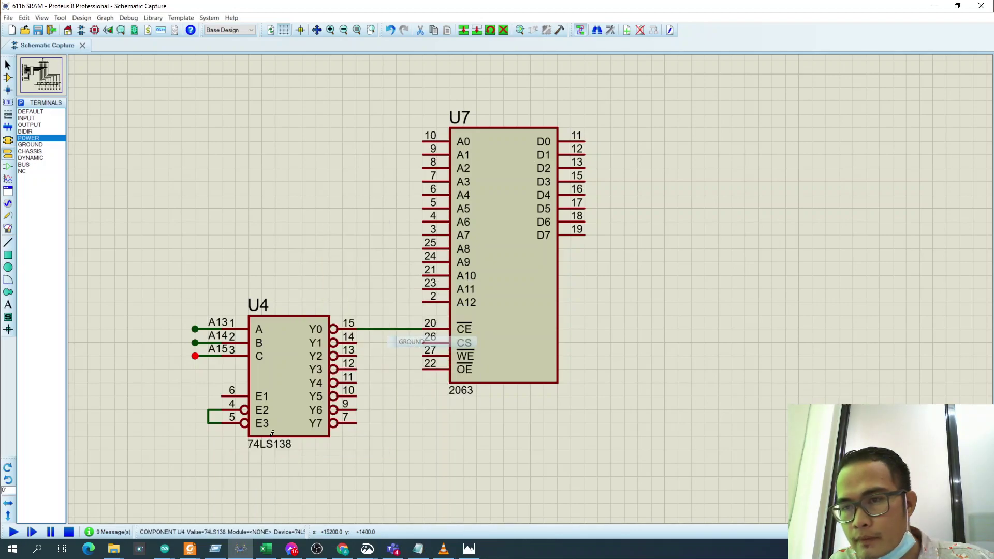
pyautogui.click(208, 451)
pyautogui.click(208, 423)
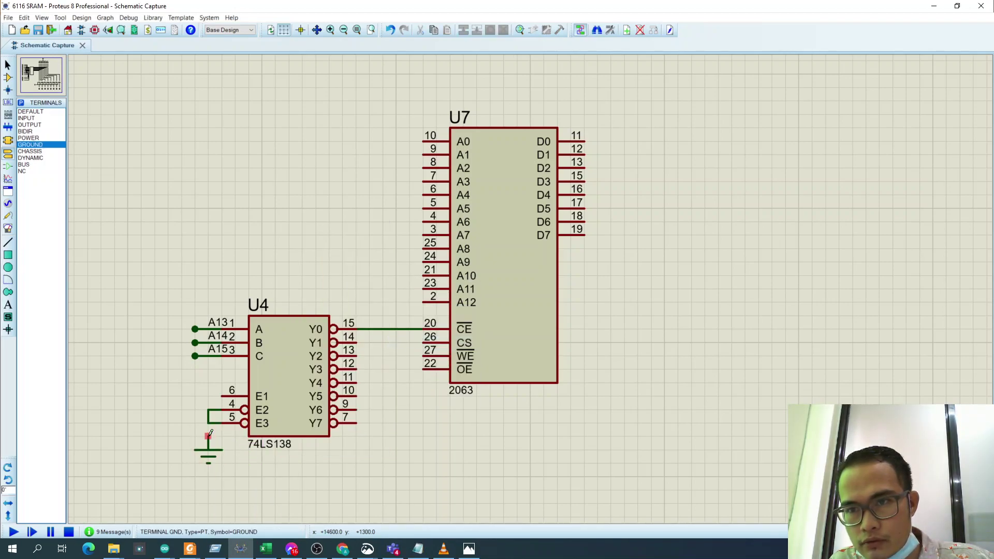
# After checking the truth table, connect a power terminal to the E1 enable.
pyautogui.hotkey('alt', 'Tab')
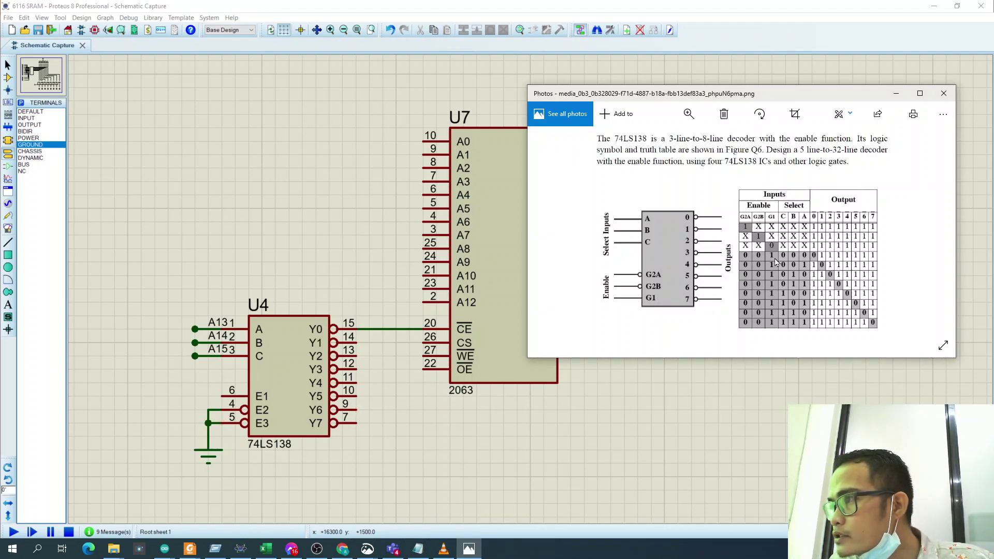
pyautogui.hotkey('alt', 'Tab')
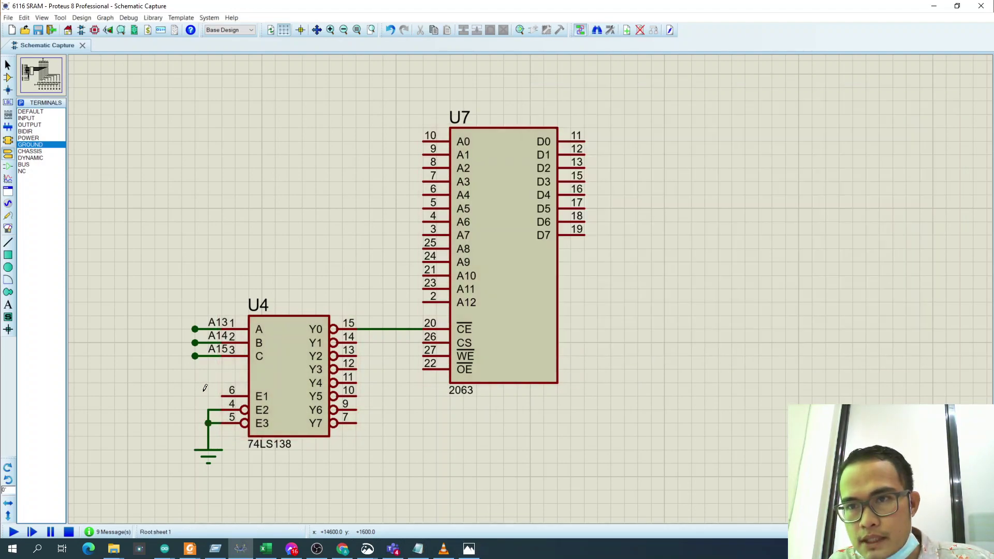
pyautogui.rightClick(181, 386)
pyautogui.moveTo(207, 392)
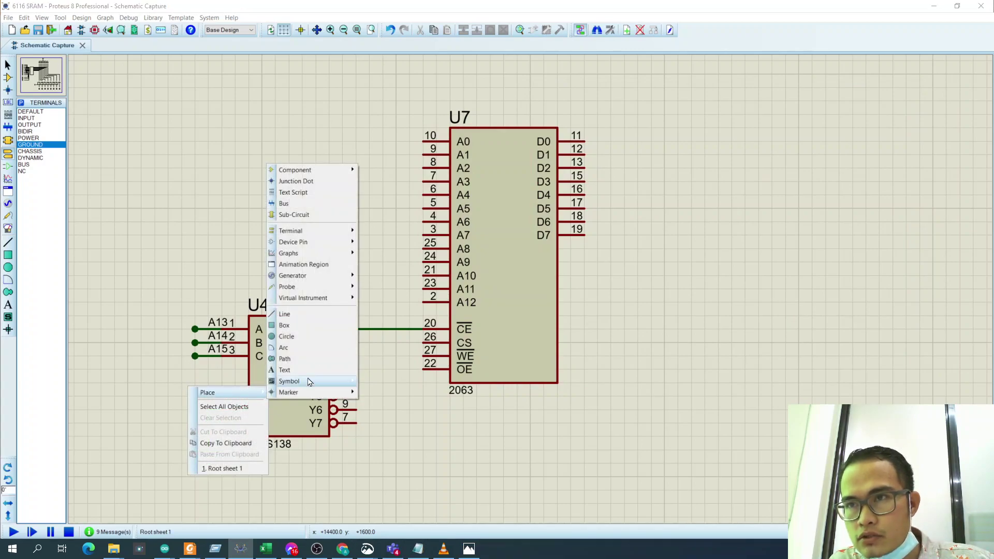
pyautogui.moveTo(290, 231)
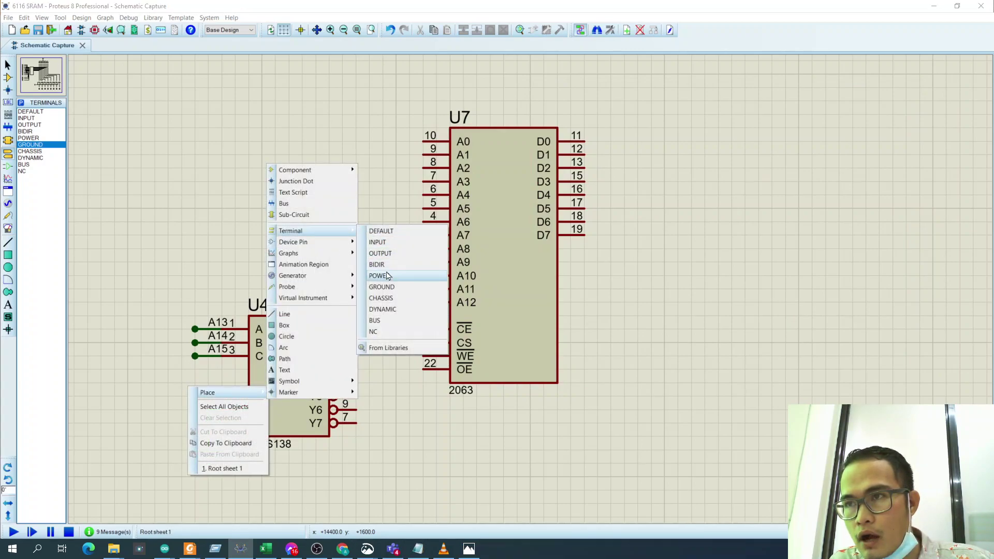
pyautogui.click(388, 276)
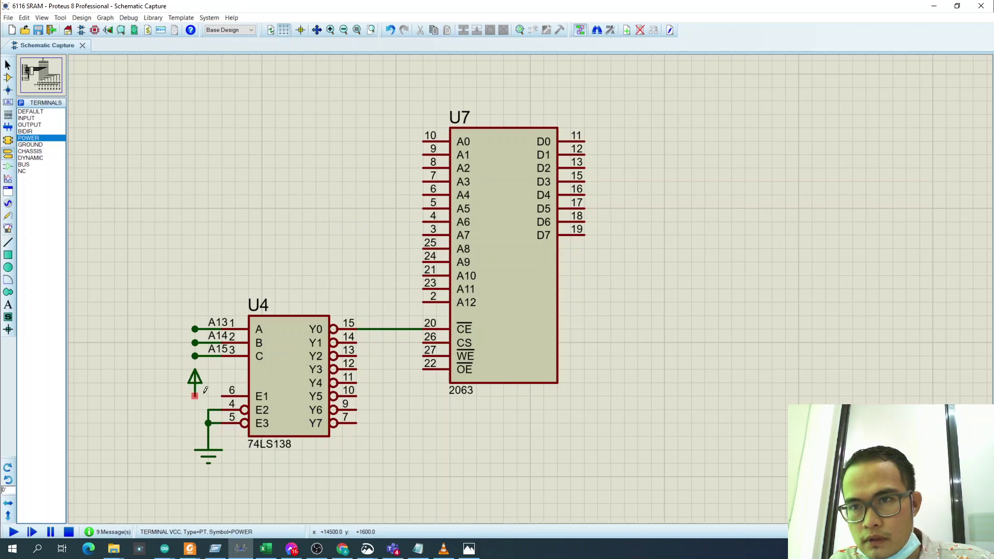
pyautogui.click(221, 396)
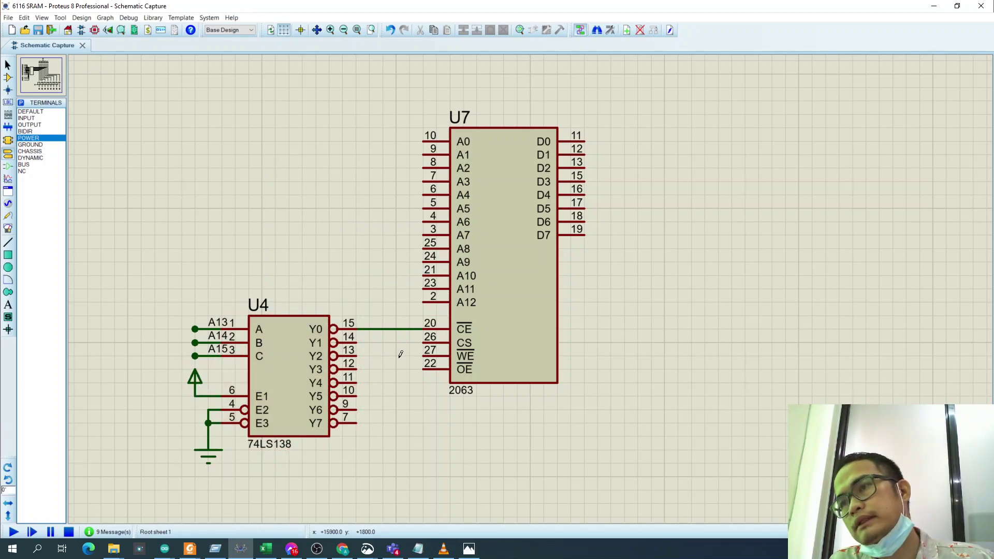
# In Notepad, finish the range as 0000H - 1FFFH and add '8Kb' on the next line.
pyautogui.click(419, 548)
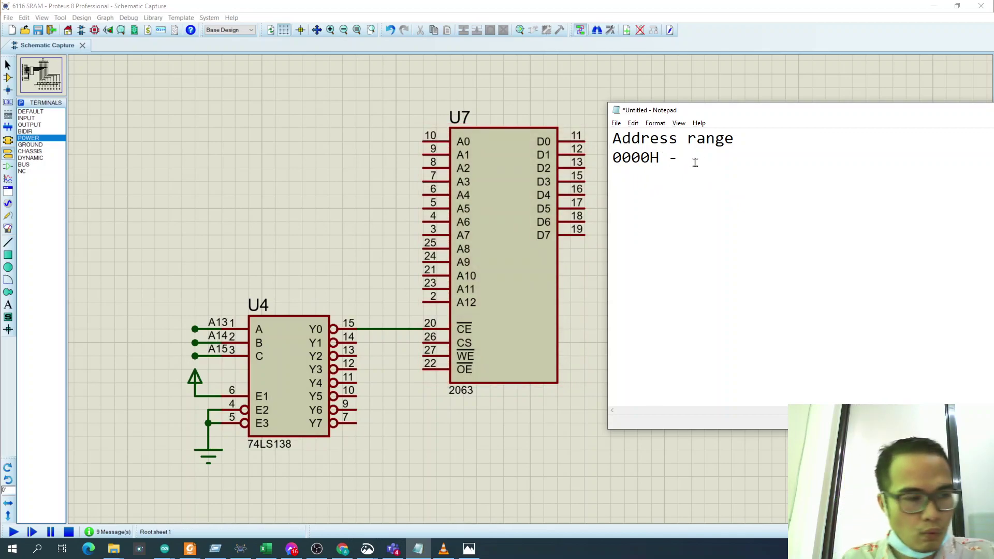
pyautogui.write('1FFF')
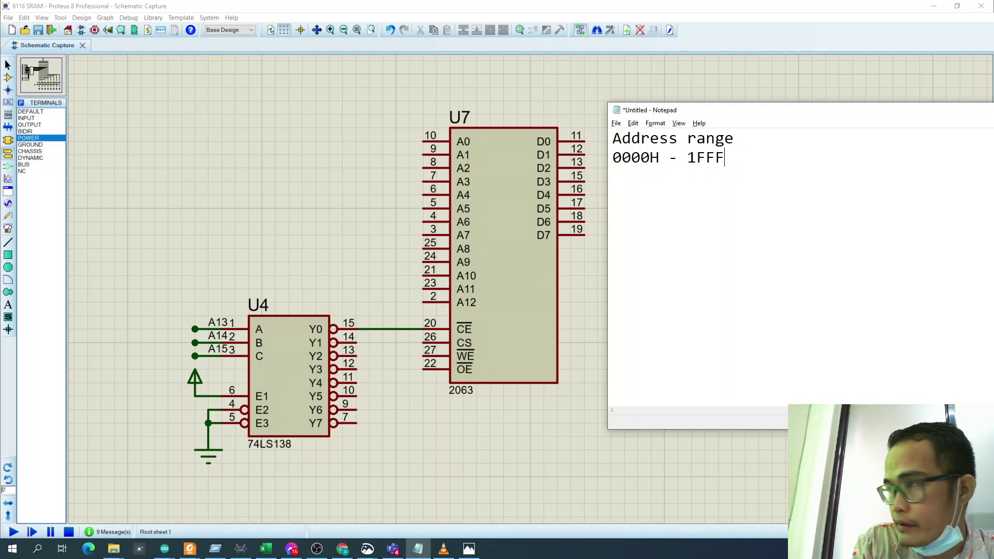
pyautogui.write('H')
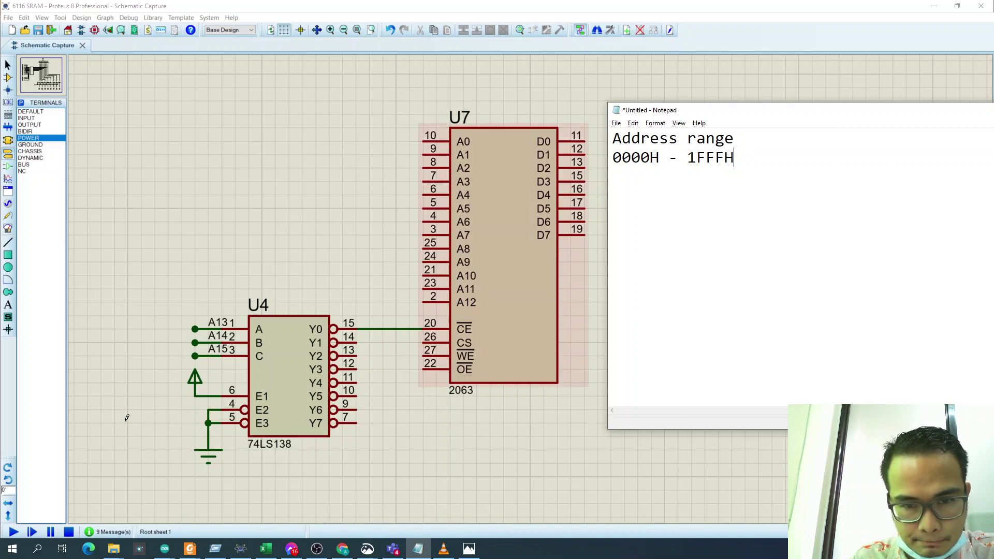
pyautogui.click(150, 422)
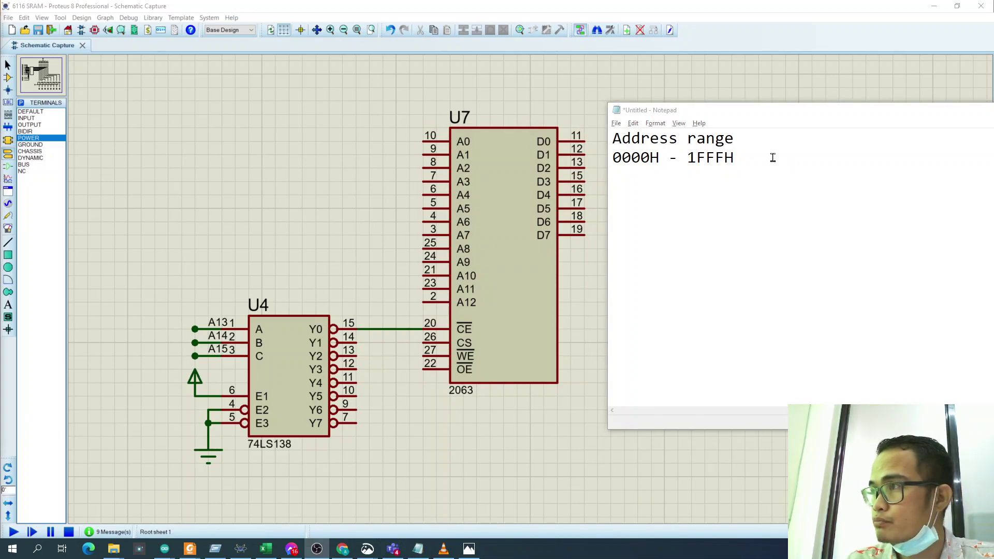
pyautogui.click(772, 157)
pyautogui.press('Return')
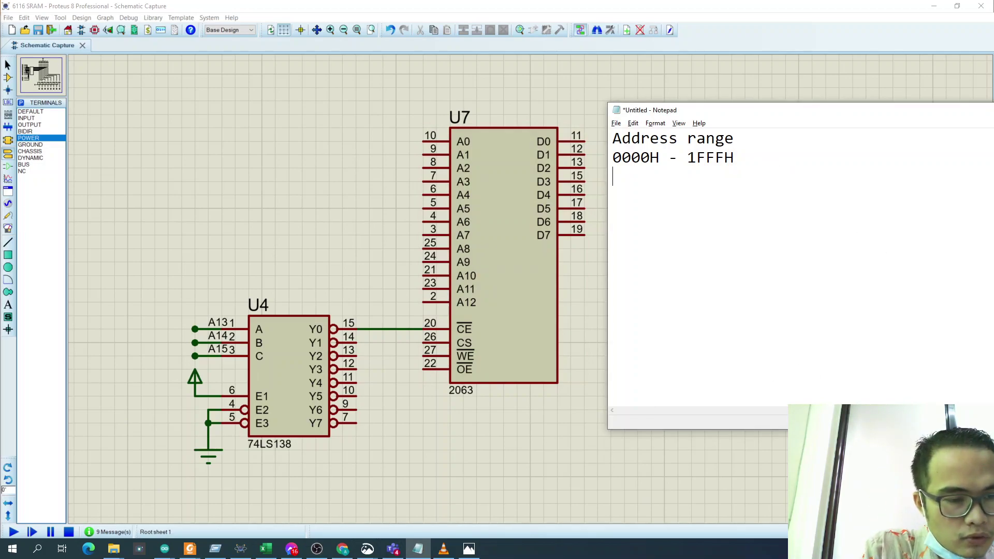
pyautogui.write('8')
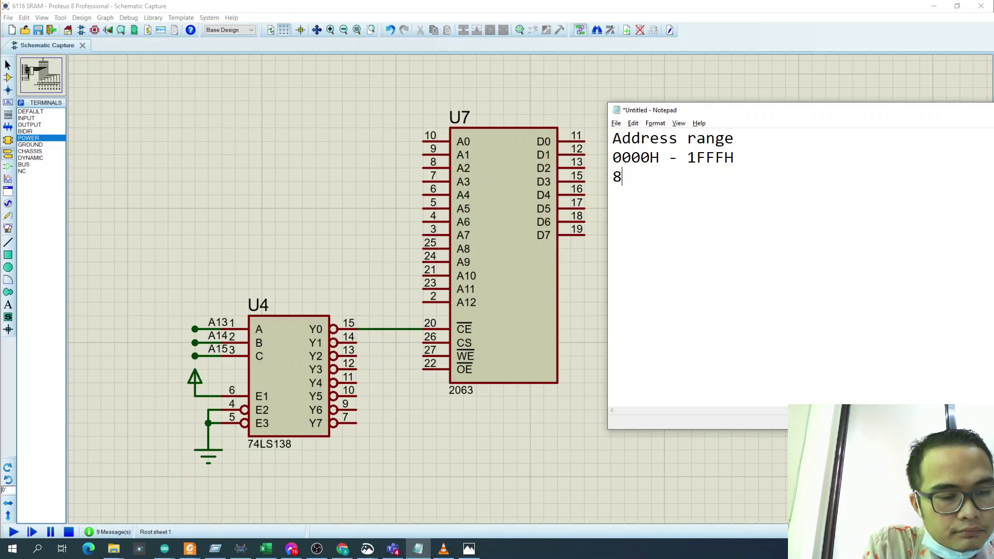
pyautogui.write('Kb')
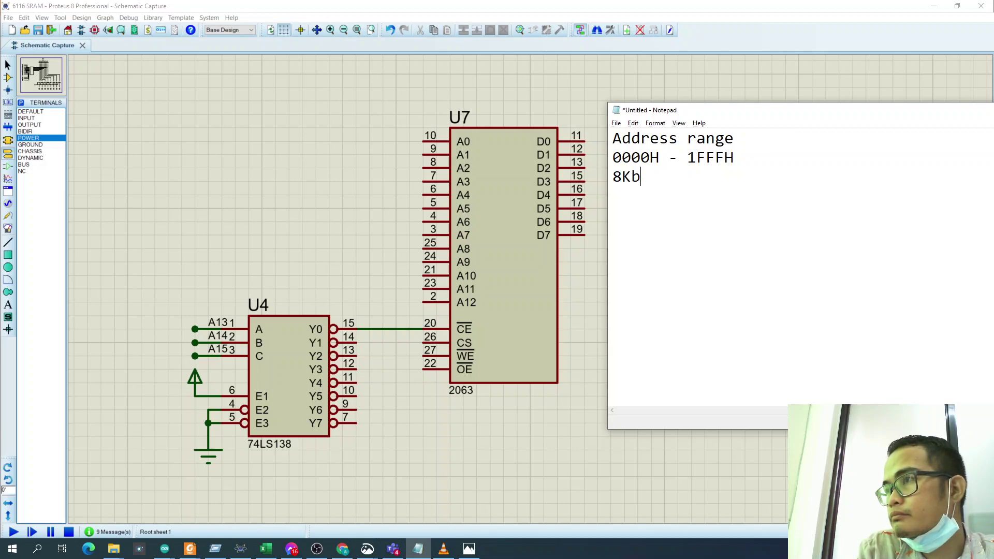